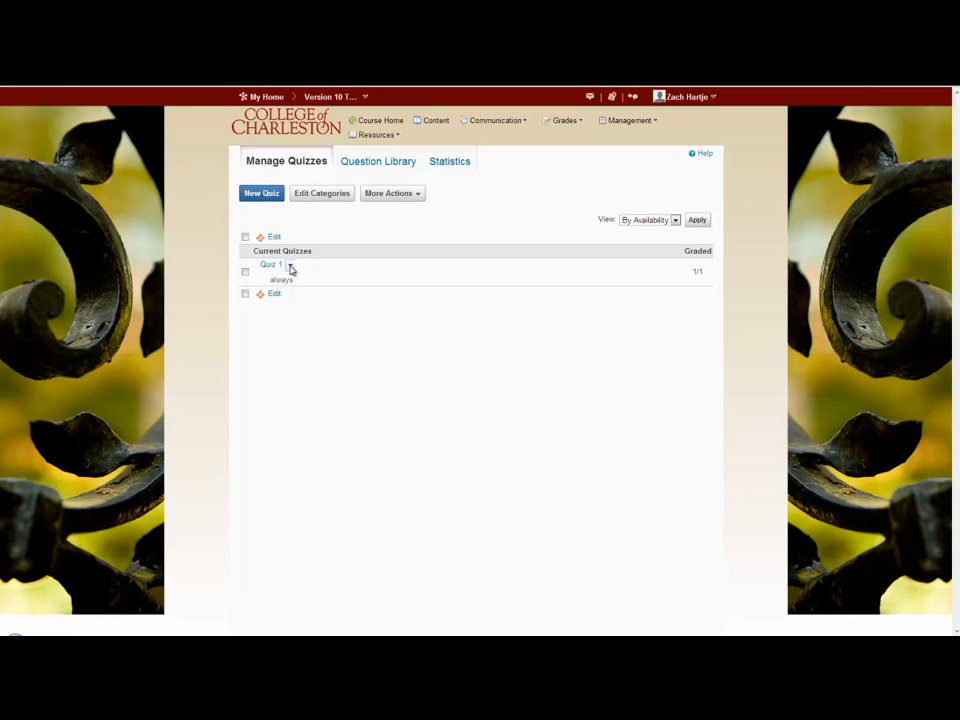
Open Quiz 1 for grading and go into the student's first attempt
{"action": "left_click", "coordinate": [290, 267]}
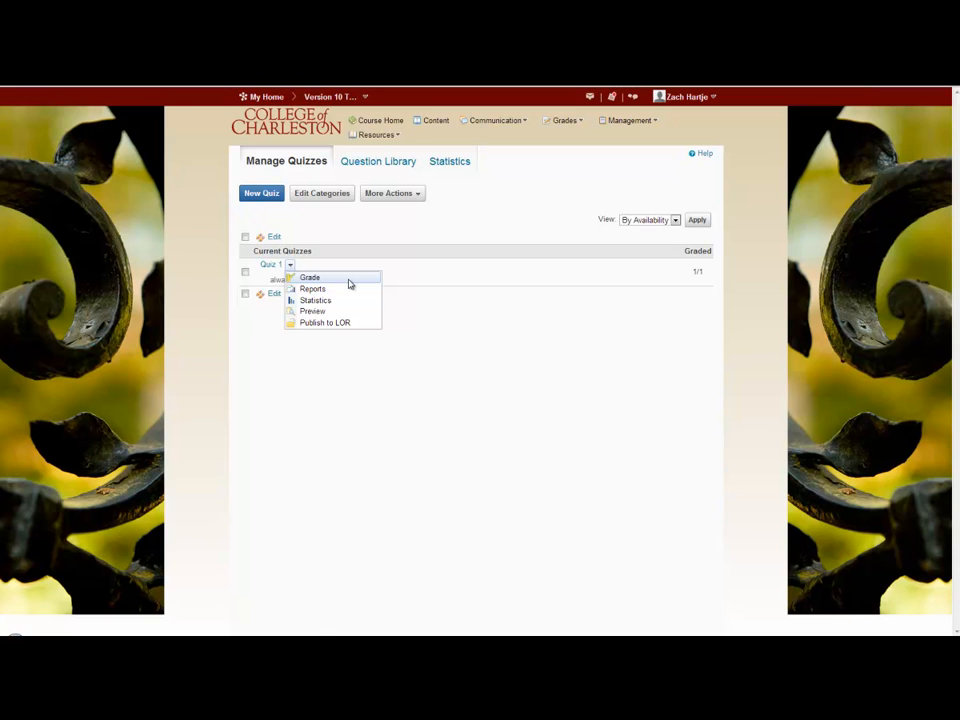
{"action": "left_click", "coordinate": [350, 284]}
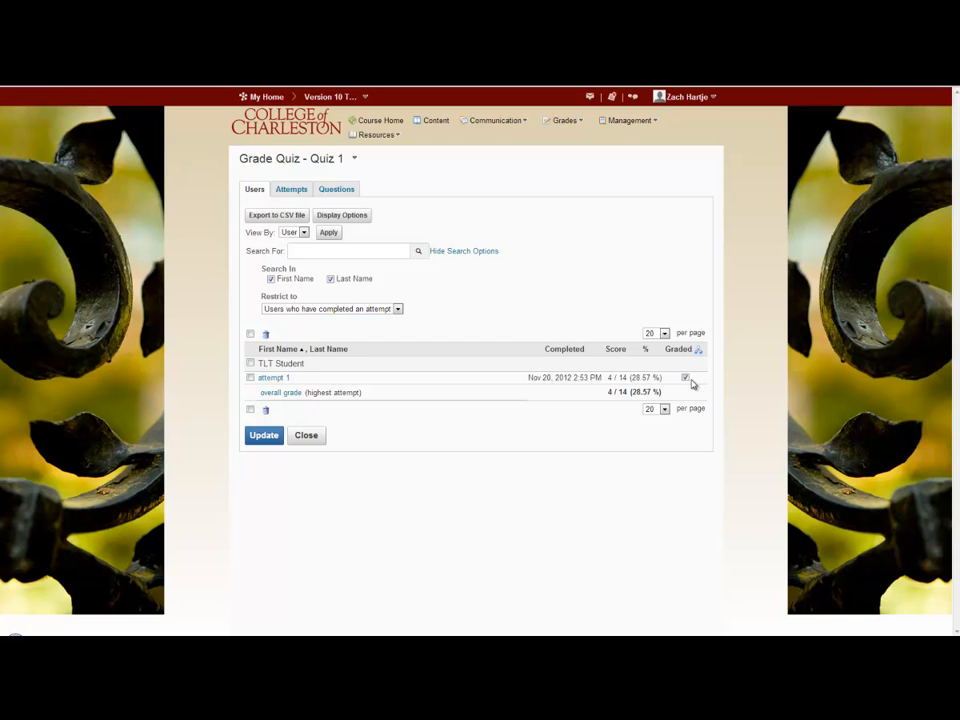
{"action": "left_click", "coordinate": [281, 378]}
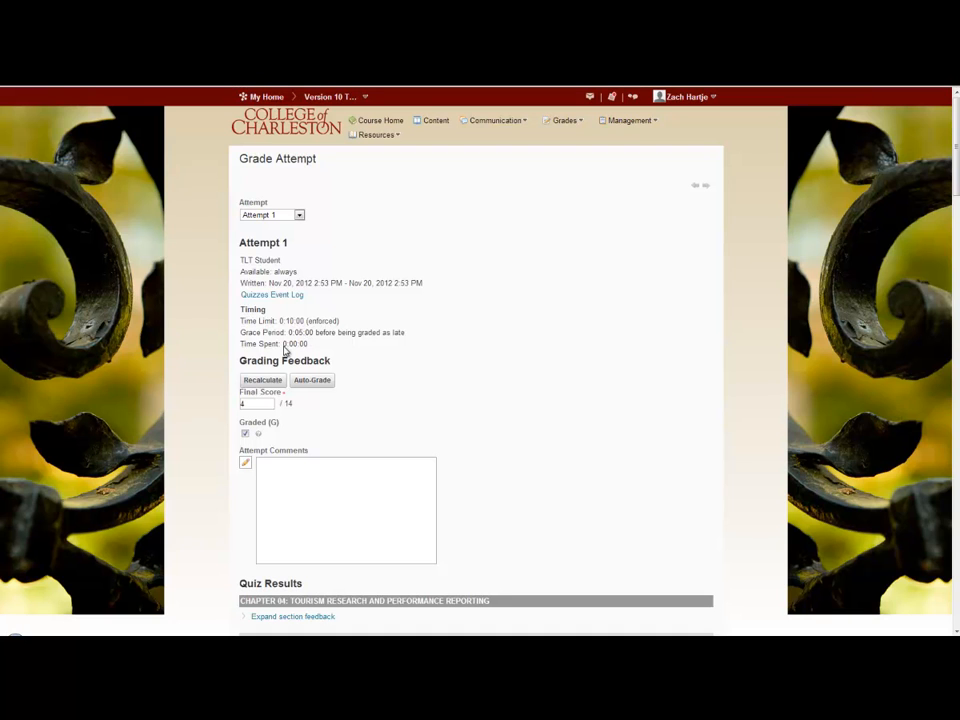
Set the Question 1 score to 1 and recalculate the attempt's final score
{"action": "scroll", "coordinate": [286, 350], "scroll_direction": "down", "scroll_amount": 1}
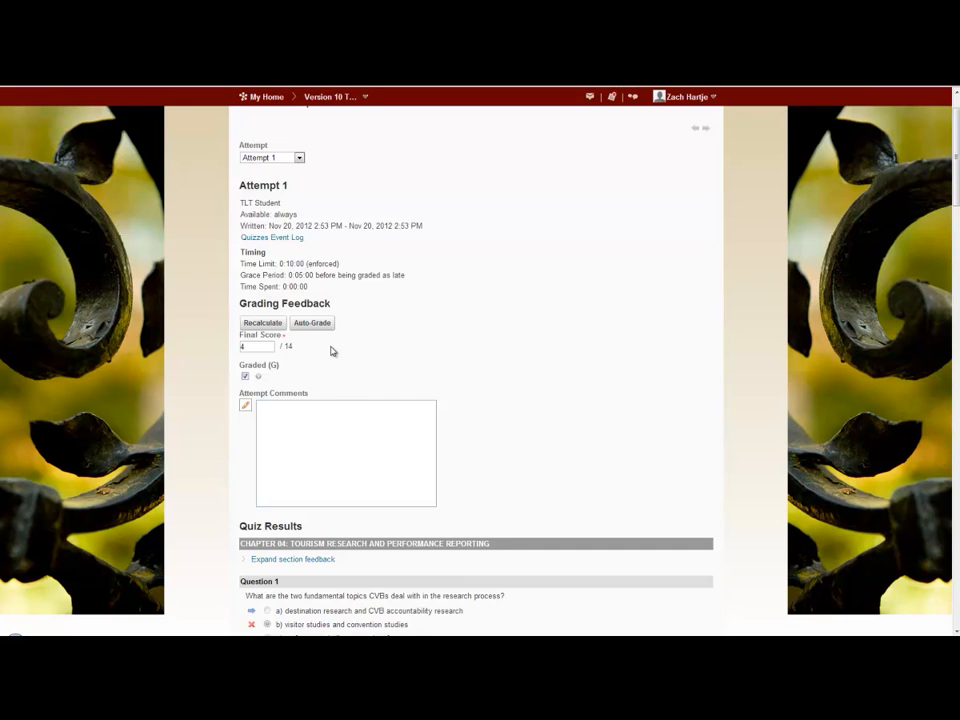
{"action": "scroll", "coordinate": [333, 351], "scroll_direction": "down", "scroll_amount": 1}
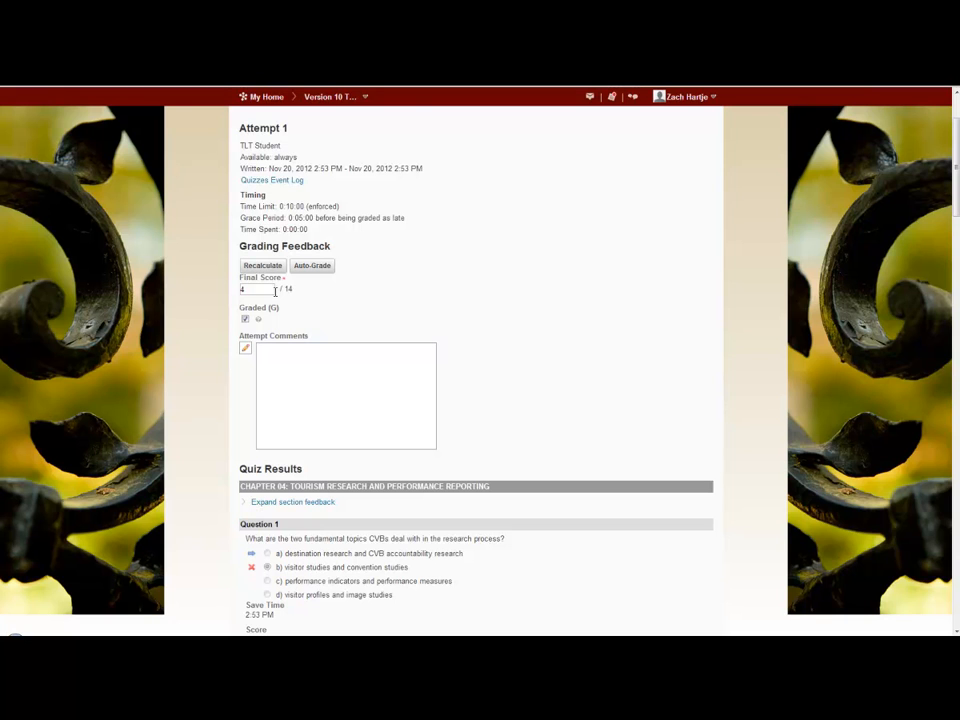
{"action": "scroll", "coordinate": [276, 296], "scroll_direction": "down", "scroll_amount": 2}
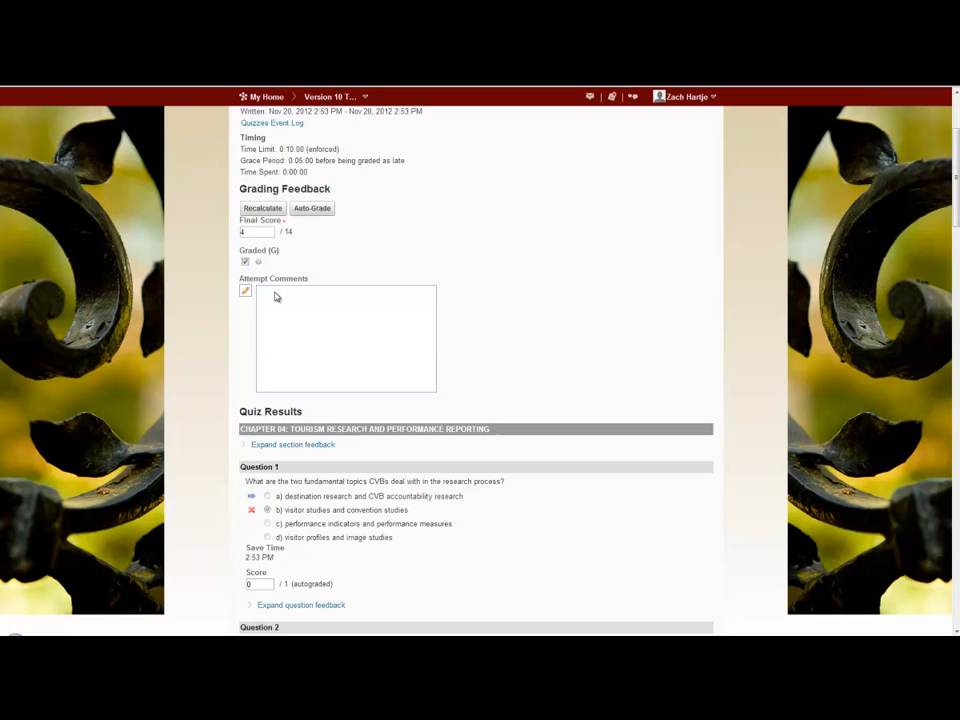
{"action": "scroll", "coordinate": [277, 298], "scroll_direction": "down", "scroll_amount": 1}
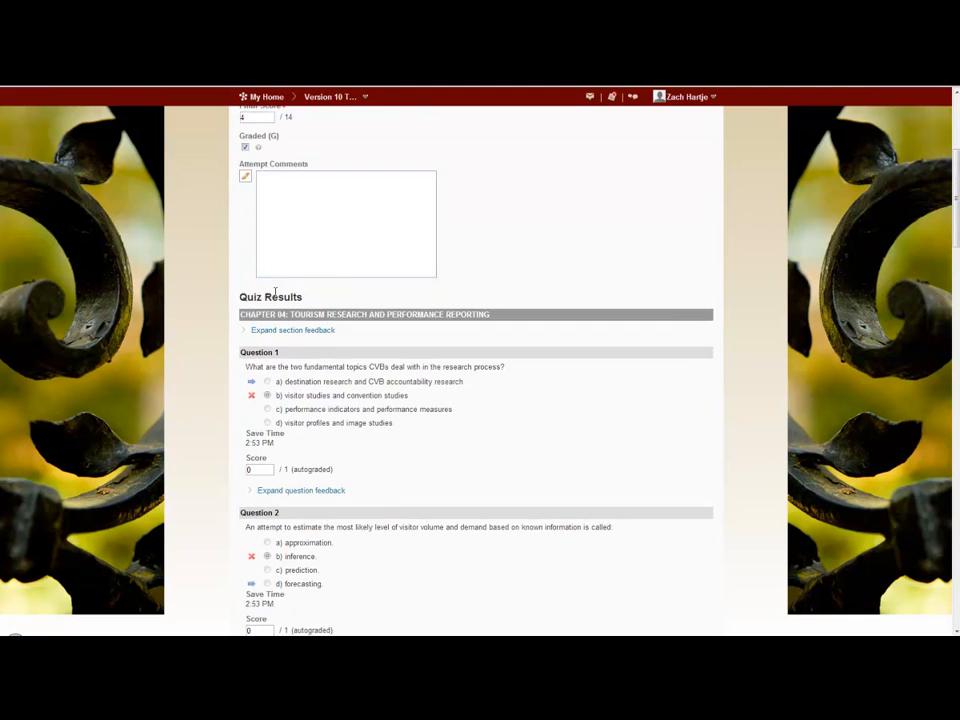
{"action": "scroll", "coordinate": [243, 350], "scroll_direction": "down", "scroll_amount": 1}
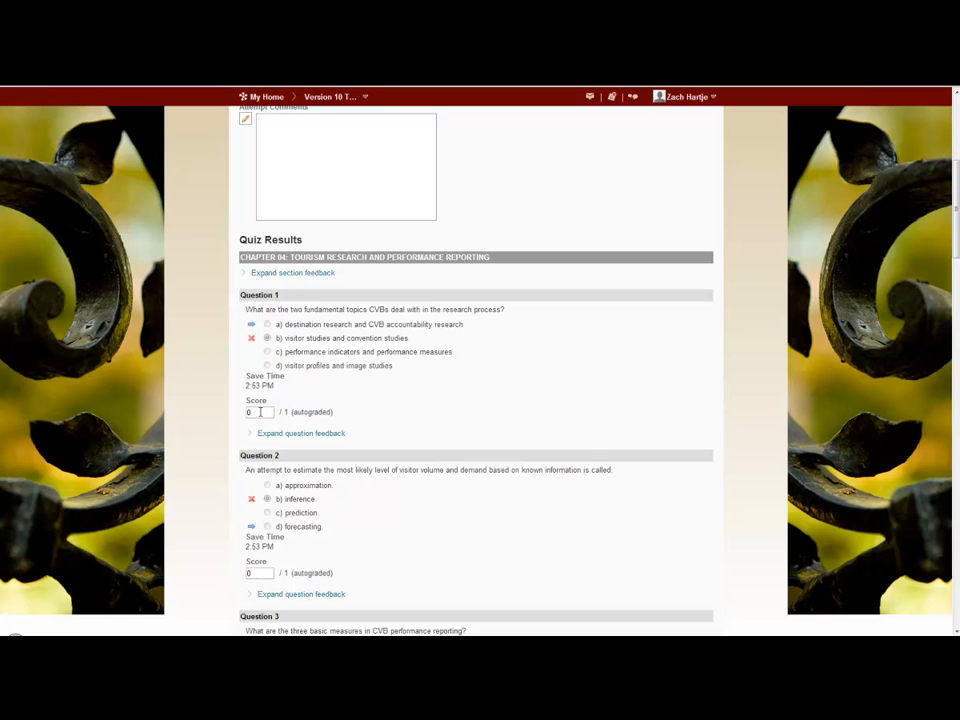
{"action": "left_click_drag", "start_coordinate": [260, 412], "coordinate": [246, 415]}
{"action": "type", "text": "1"}
{"action": "scroll", "coordinate": [268, 402], "scroll_direction": "up", "scroll_amount": 1}
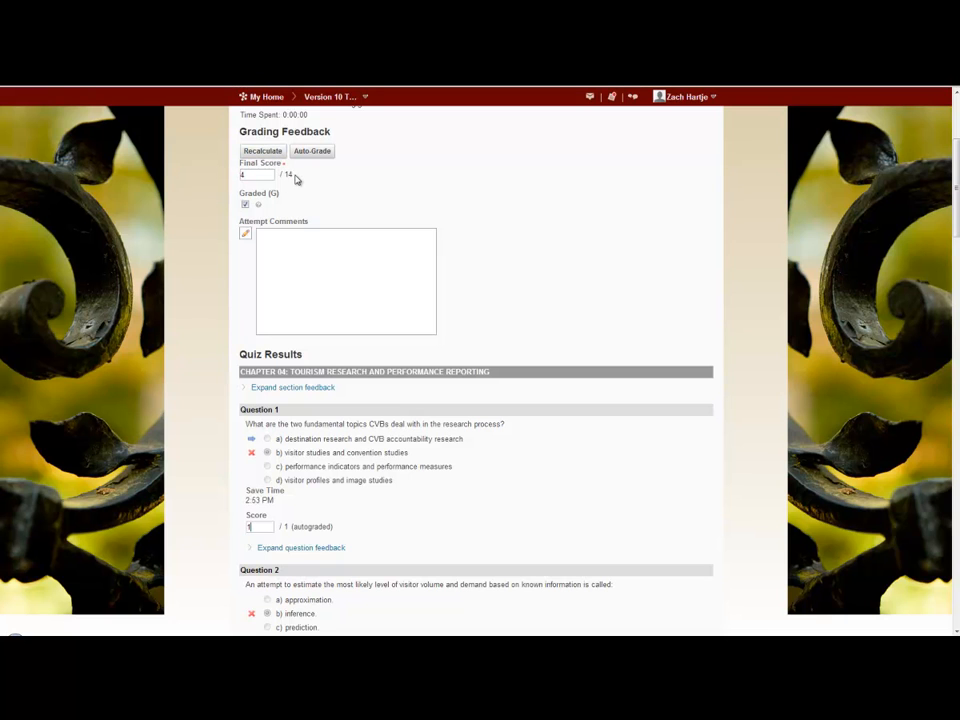
{"action": "left_click", "coordinate": [253, 153]}
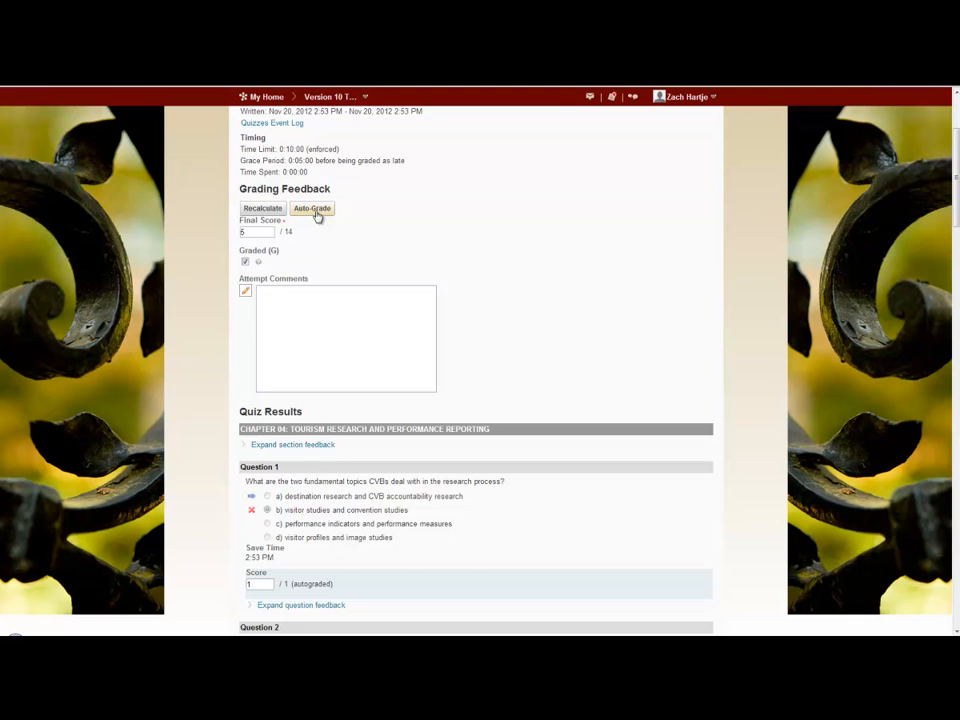
Auto-grade the attempt, overwriting the manual grading, and check the final score and the Question 1 score
{"action": "left_click", "coordinate": [313, 209]}
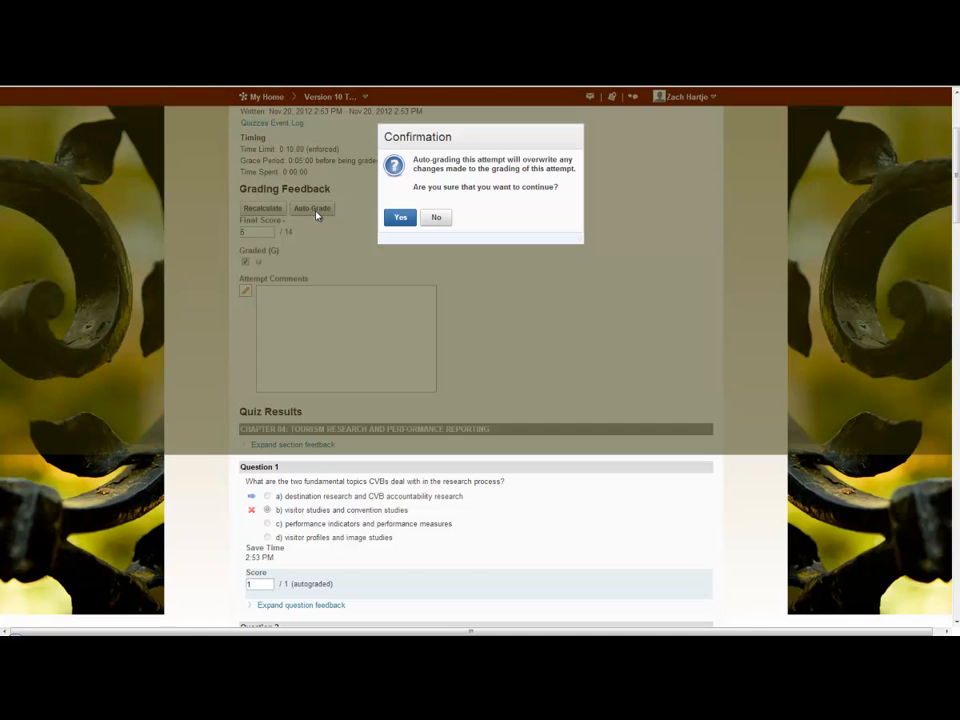
{"action": "left_click", "coordinate": [399, 218]}
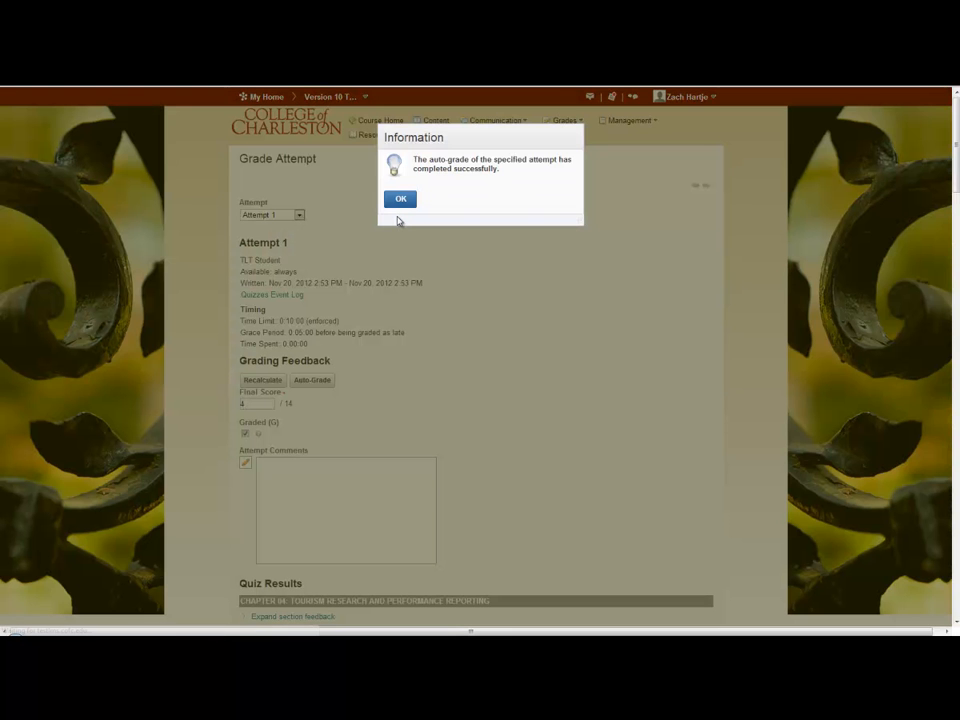
{"action": "left_click", "coordinate": [400, 205]}
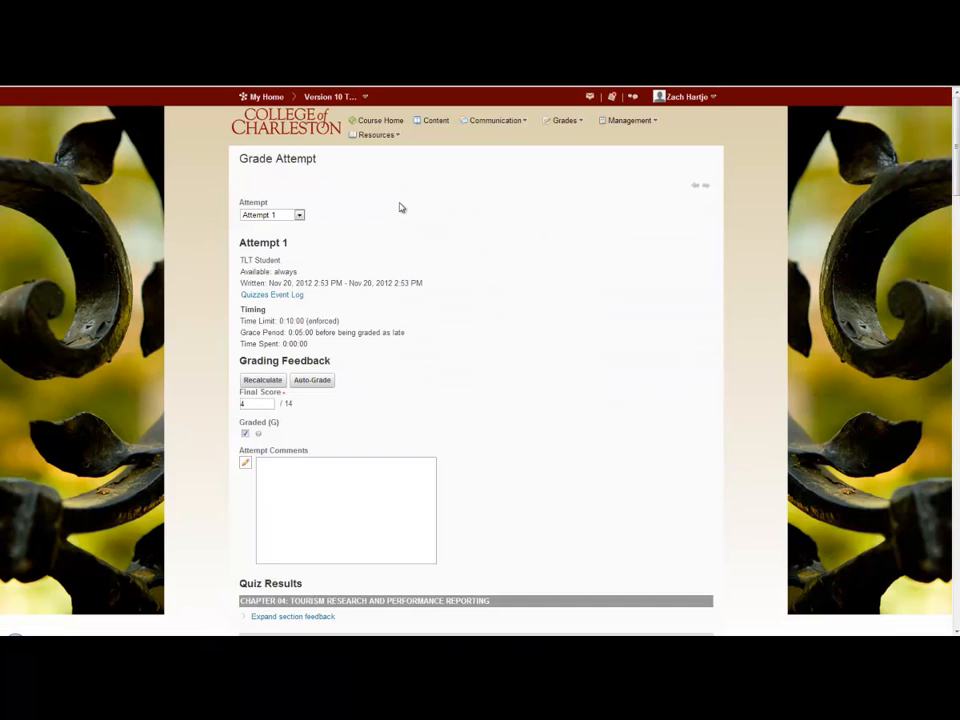
{"action": "scroll", "coordinate": [332, 384], "scroll_direction": "down", "scroll_amount": 1}
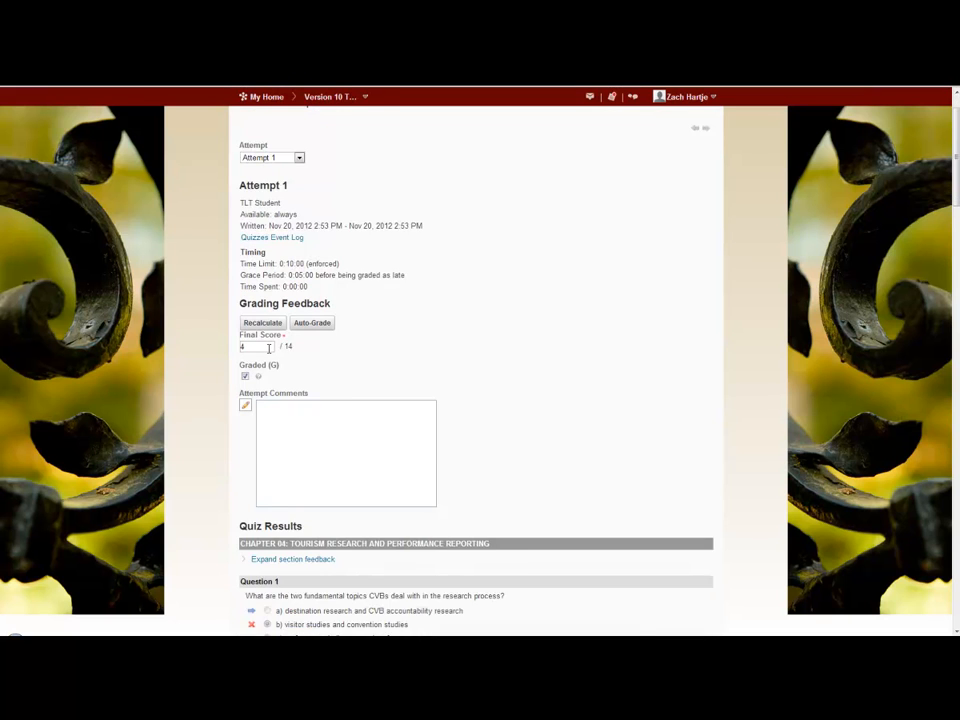
{"action": "scroll", "coordinate": [272, 350], "scroll_direction": "down", "scroll_amount": 1}
{"action": "scroll", "coordinate": [283, 580], "scroll_direction": "down", "scroll_amount": 1}
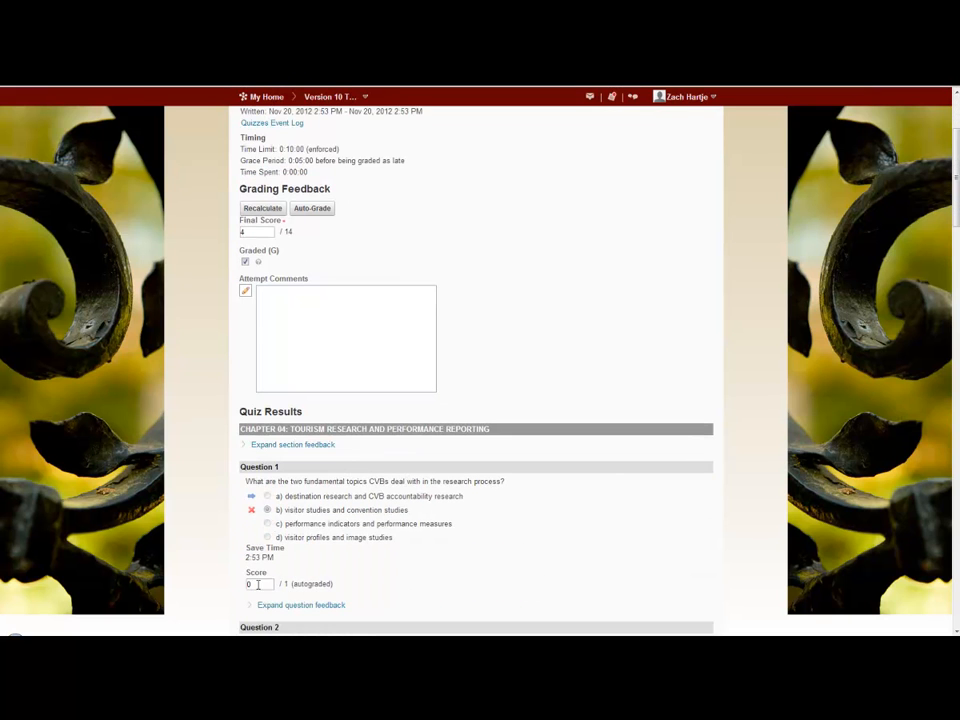
{"action": "scroll", "coordinate": [258, 555], "scroll_direction": "up", "scroll_amount": 1}
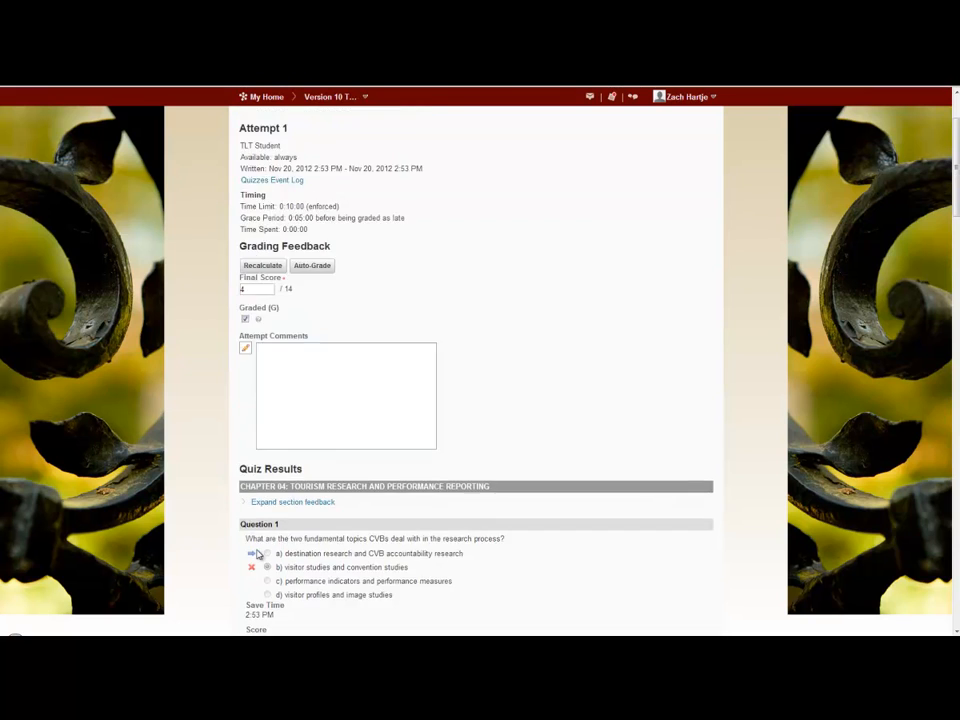
{"action": "scroll", "coordinate": [260, 553], "scroll_direction": "down", "scroll_amount": 2}
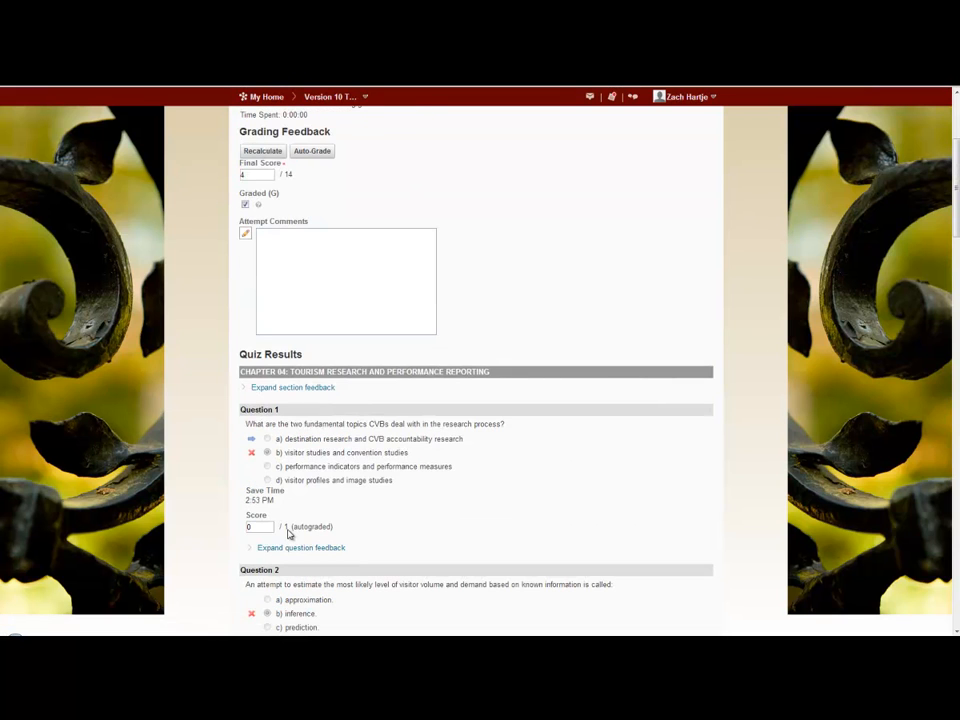
{"action": "scroll", "coordinate": [288, 534], "scroll_direction": "down", "scroll_amount": 1}
{"action": "scroll", "coordinate": [289, 530], "scroll_direction": "up", "scroll_amount": 2}
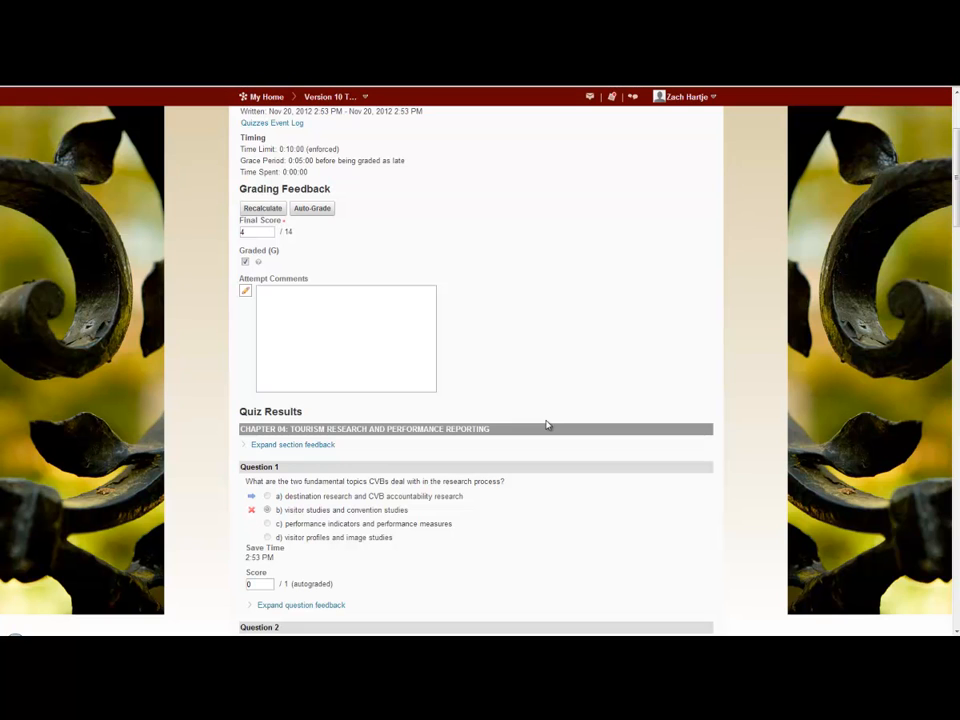
Save the grading of the attempt, review the graded questions, and close the attempt
{"action": "scroll", "coordinate": [514, 396], "scroll_direction": "down", "scroll_amount": 20}
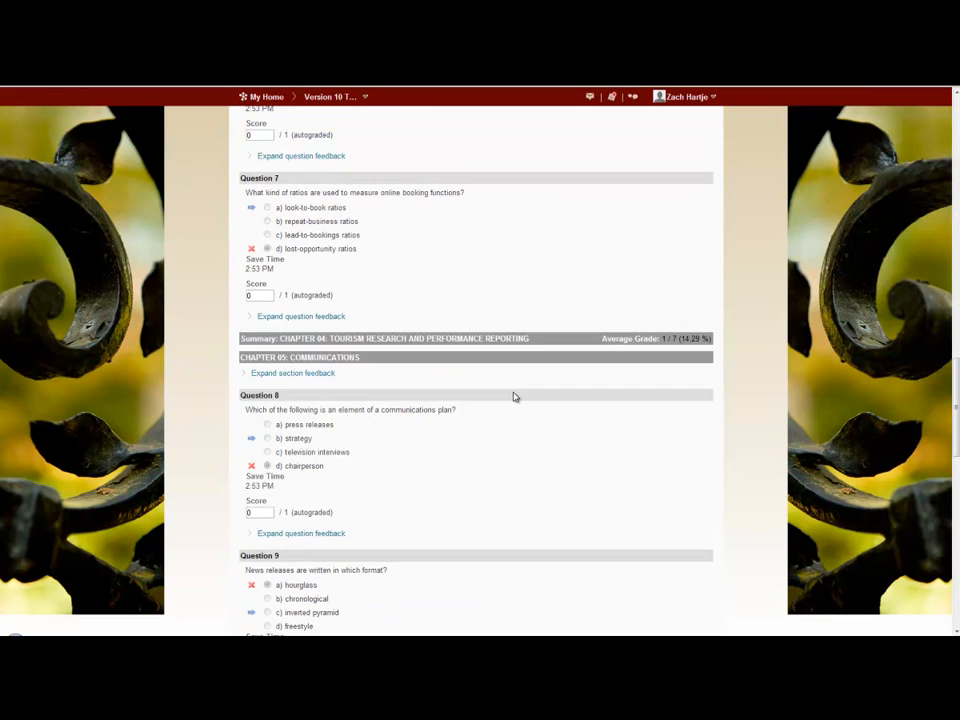
{"action": "scroll", "coordinate": [514, 396], "scroll_direction": "down", "scroll_amount": 5}
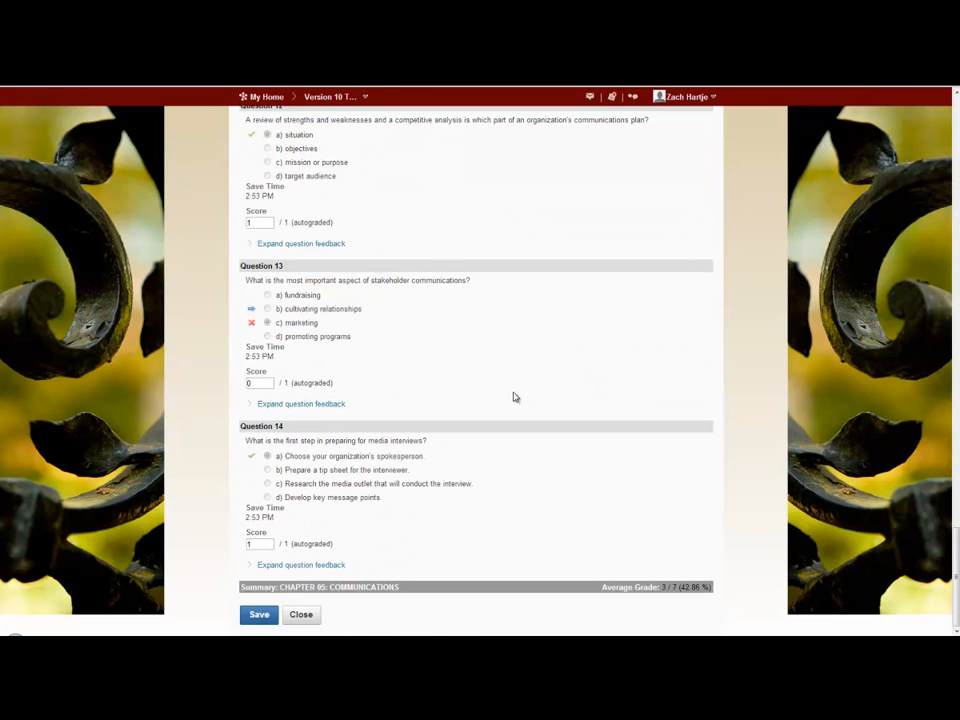
{"action": "left_click", "coordinate": [253, 616]}
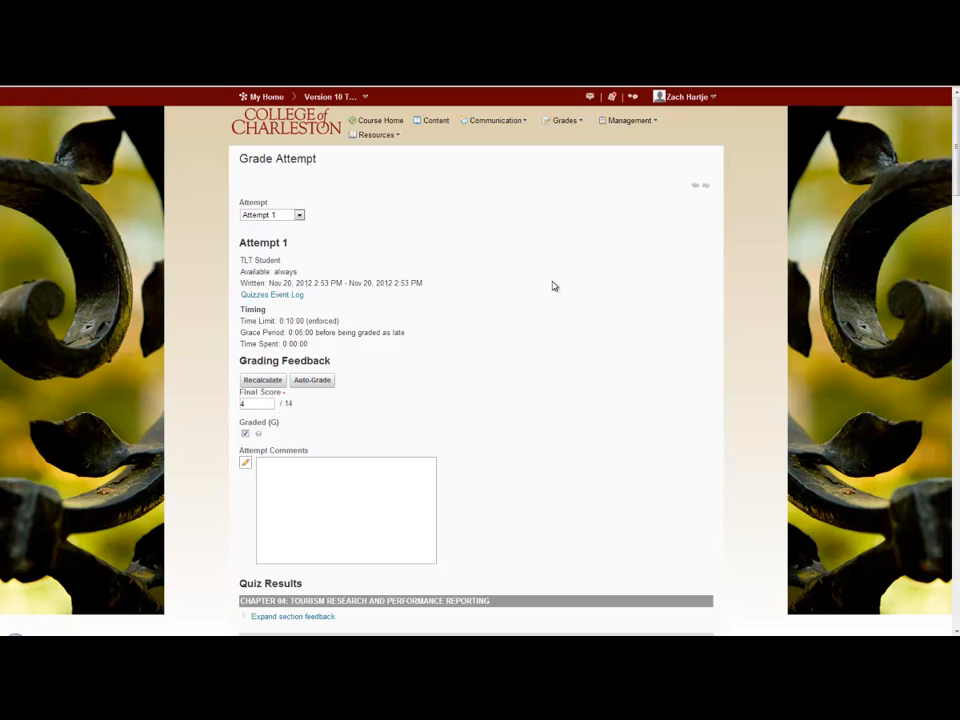
{"action": "scroll", "coordinate": [552, 286], "scroll_direction": "down", "scroll_amount": 20}
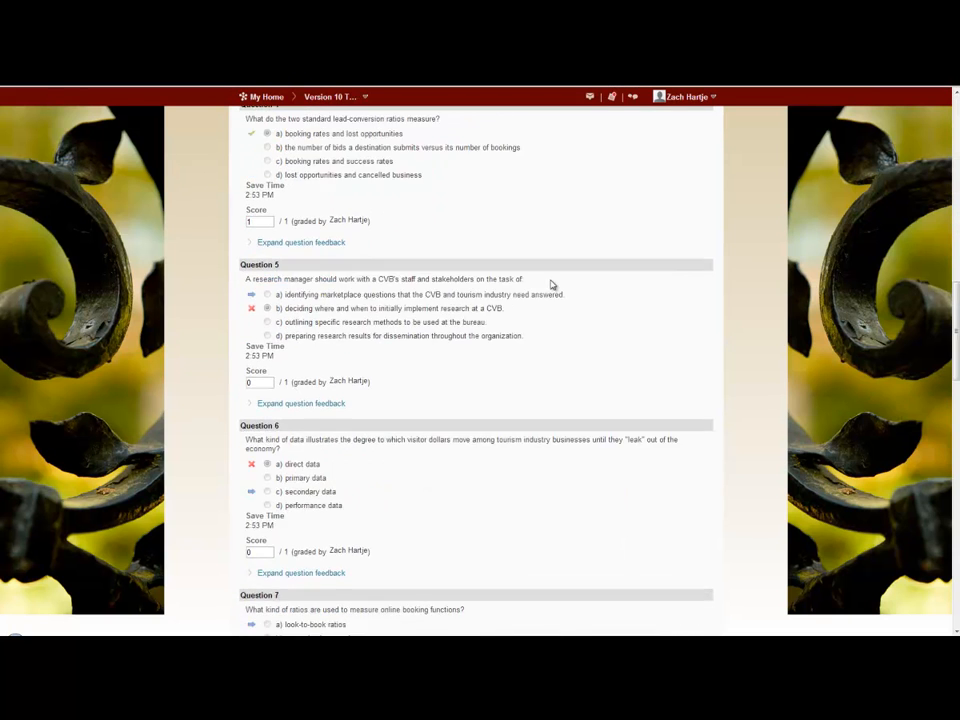
{"action": "scroll", "coordinate": [549, 279], "scroll_direction": "down", "scroll_amount": 5}
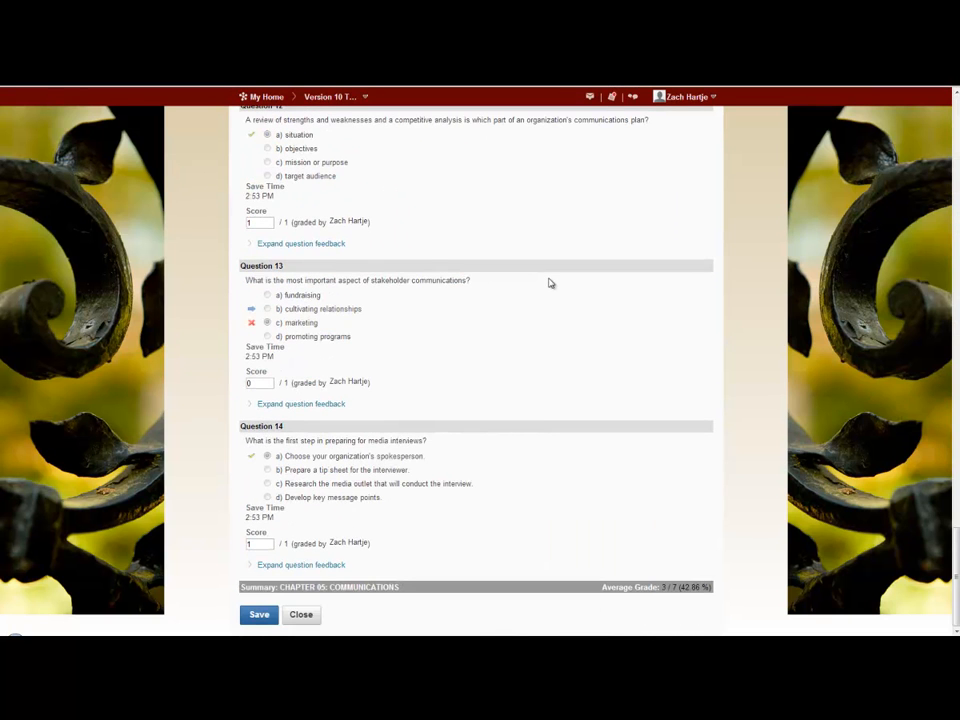
{"action": "left_click", "coordinate": [313, 617]}
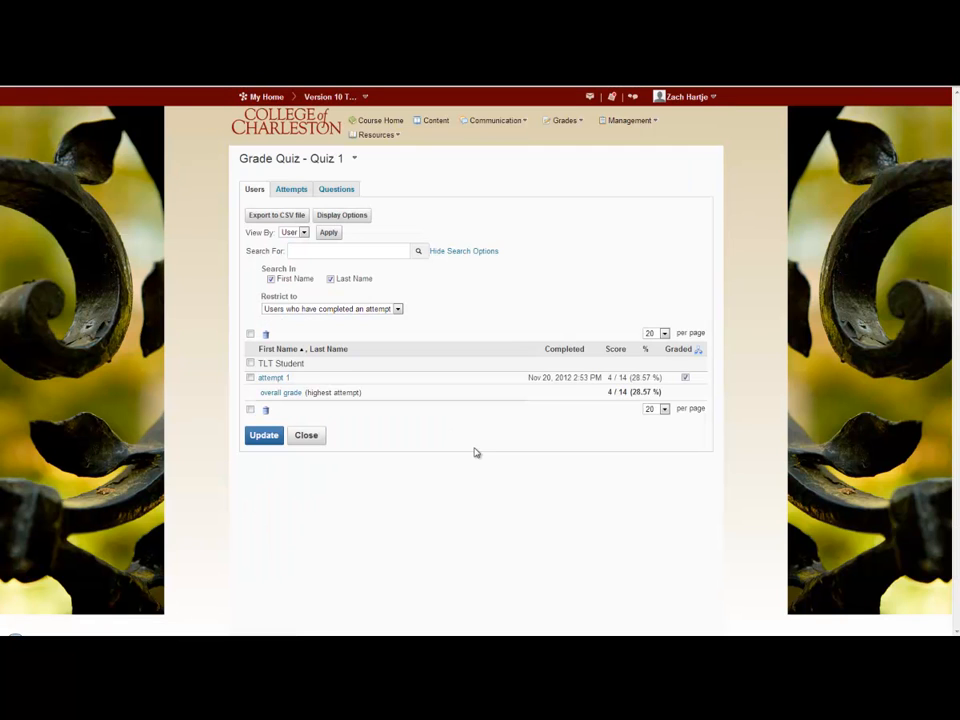
View Quiz 1's attempts and questions, examine the individual responses to Question 5, and return to the question list
{"action": "left_click", "coordinate": [287, 190]}
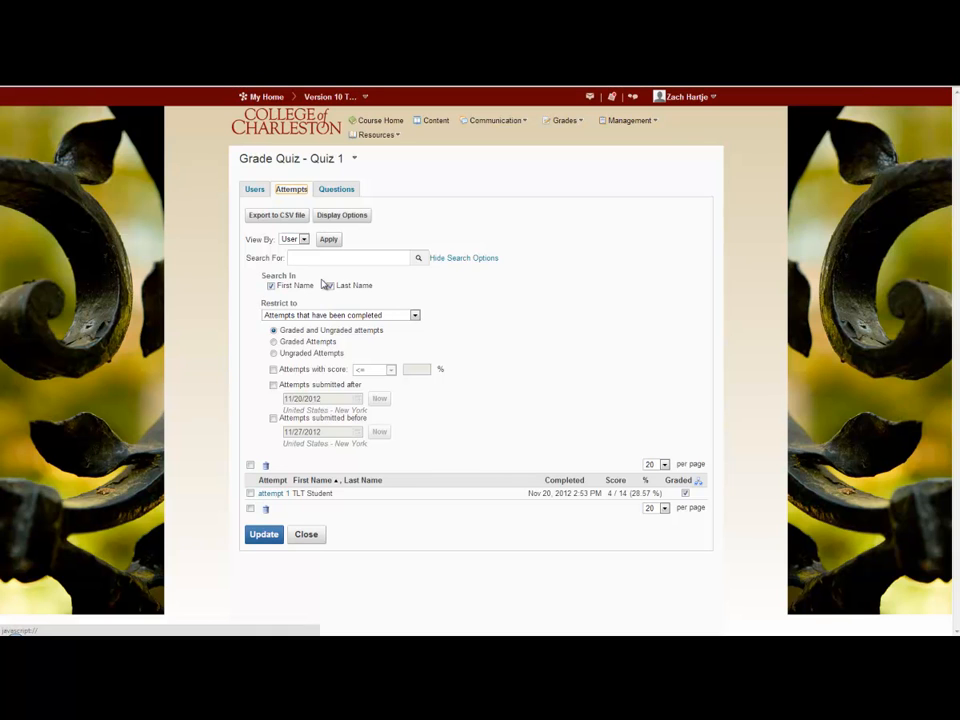
{"action": "left_click", "coordinate": [337, 190]}
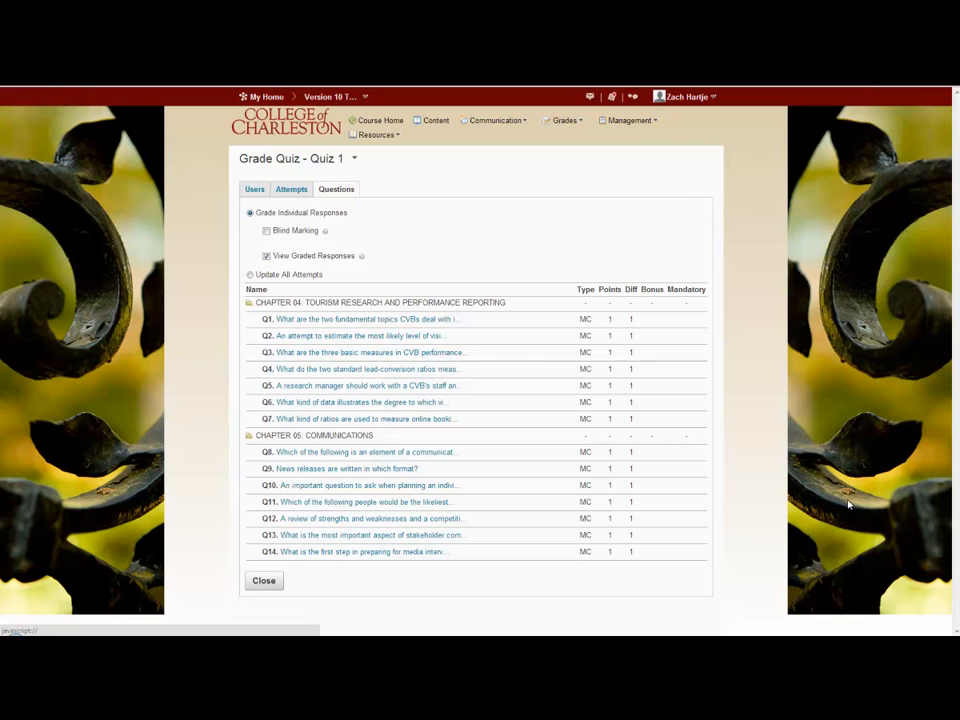
{"action": "left_click", "coordinate": [380, 388]}
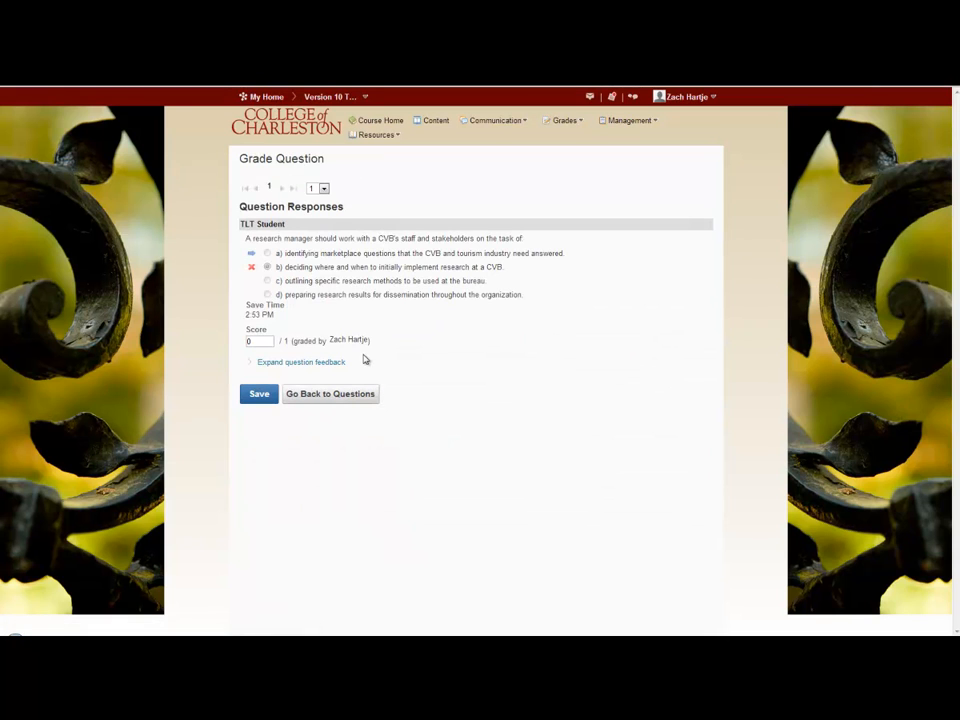
{"action": "left_click_drag", "start_coordinate": [287, 224], "coordinate": [240, 224]}
{"action": "left_click", "coordinate": [321, 400]}
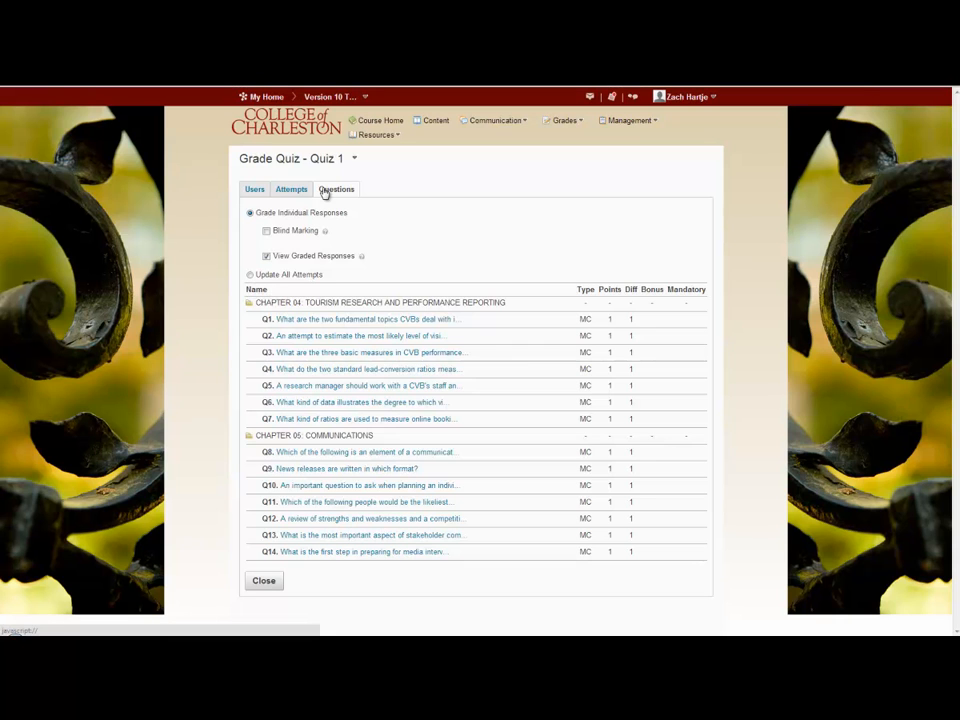
Switch question grading to Update All Attempts and open Question 3 on CVB performance measures
{"action": "left_click", "coordinate": [250, 275]}
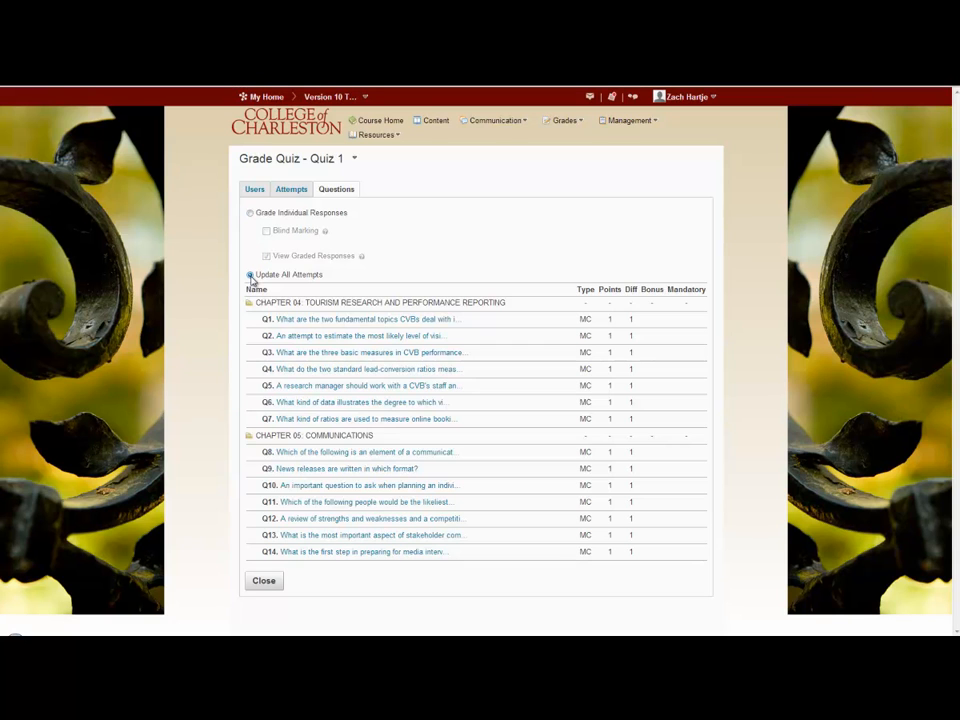
{"action": "left_click", "coordinate": [328, 353]}
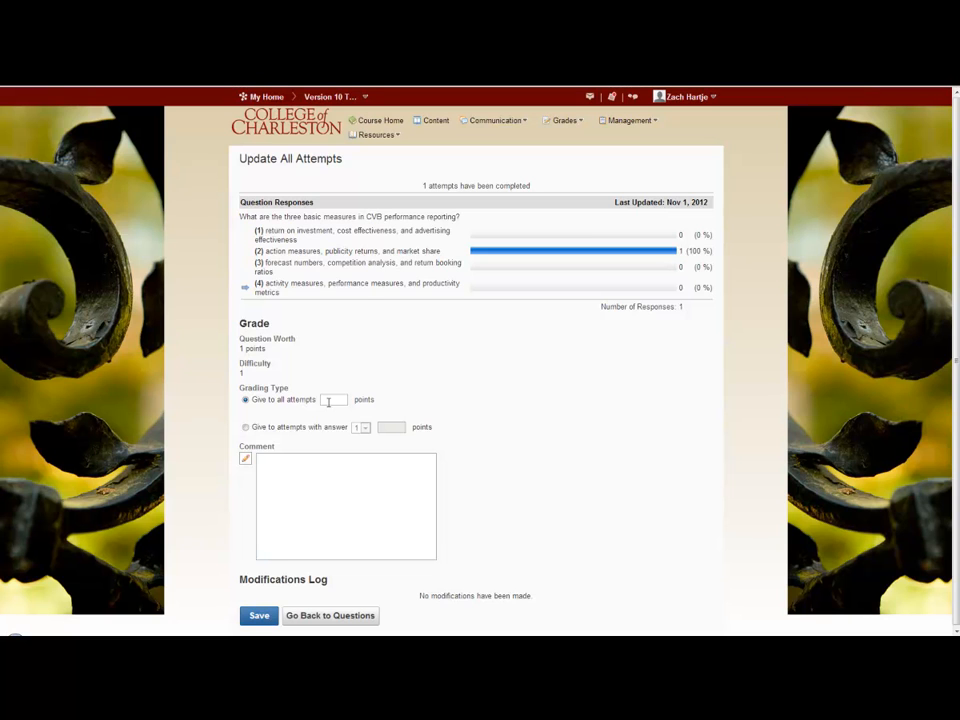
Enter 1 point as the grade given to all attempts at Question 3
{"action": "left_click", "coordinate": [328, 402]}
{"action": "type", "text": "1"}
{"action": "key", "text": "Tab"}
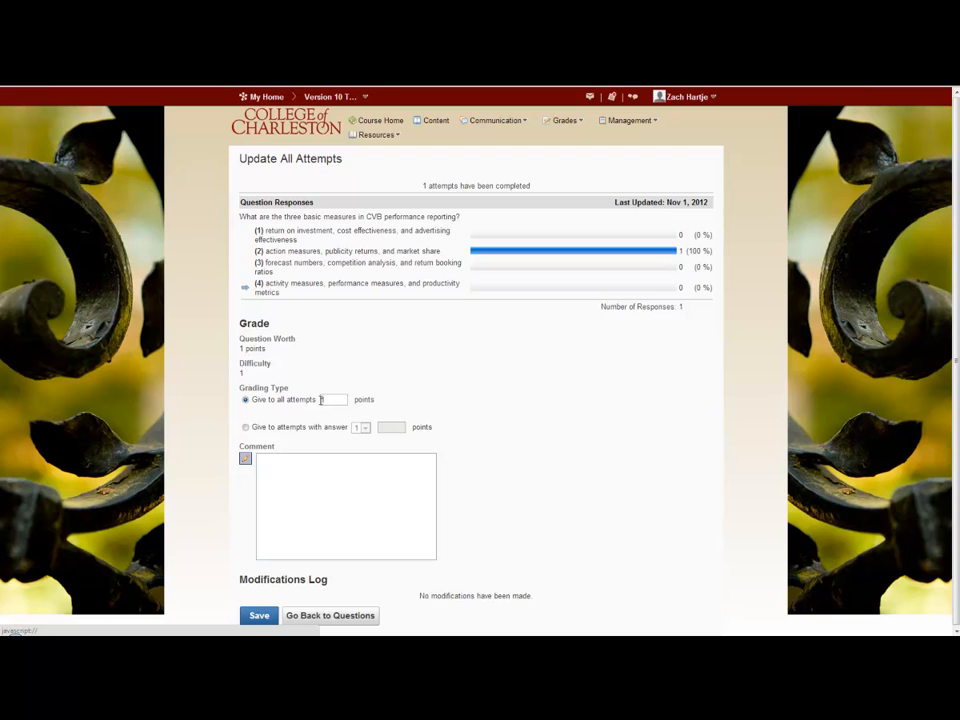
Give 1 point to the attempts with answer 2 on Question 3, then save and confirm the grade change
{"action": "left_click", "coordinate": [261, 432]}
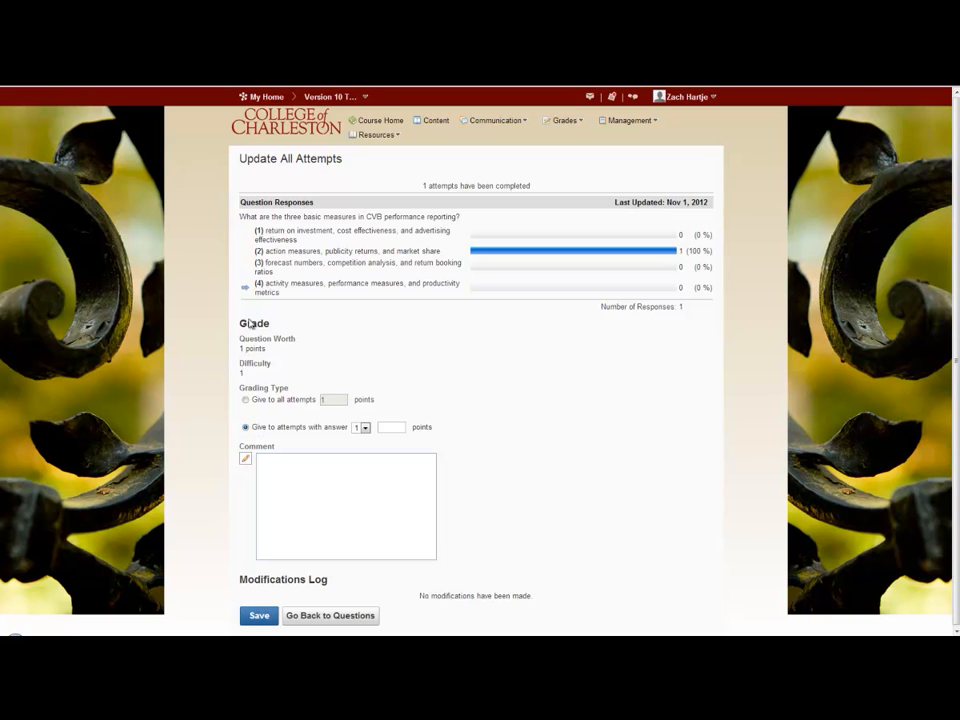
{"action": "left_click", "coordinate": [364, 428]}
{"action": "left_click", "coordinate": [362, 465]}
{"action": "left_click", "coordinate": [388, 428]}
{"action": "type", "text": "1"}
{"action": "left_click", "coordinate": [365, 428]}
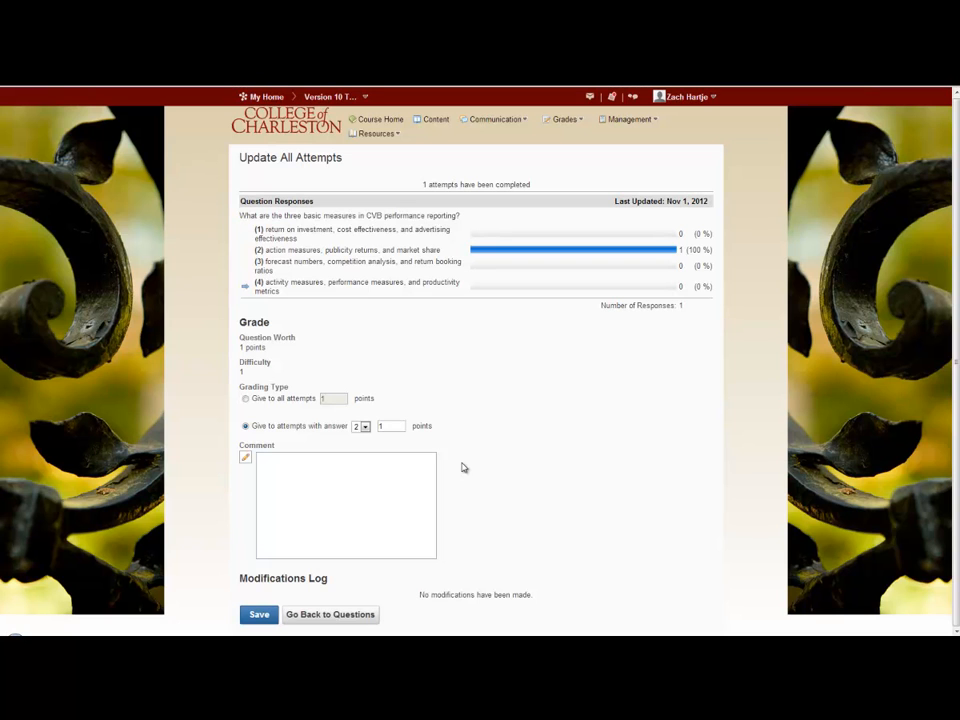
{"action": "left_click", "coordinate": [266, 620]}
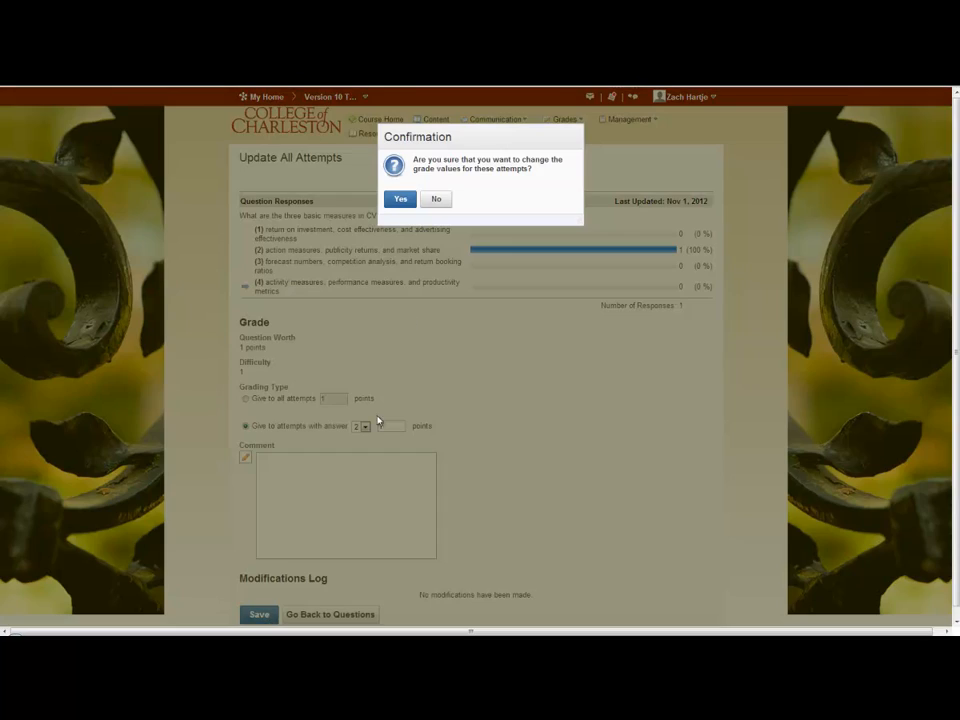
{"action": "left_click", "coordinate": [399, 199]}
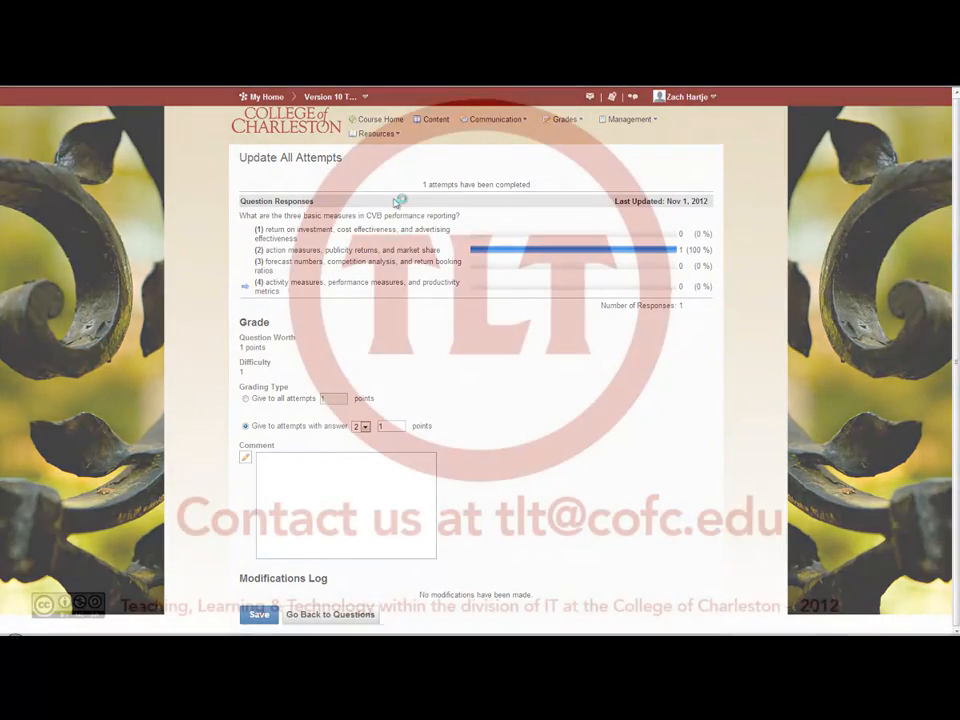